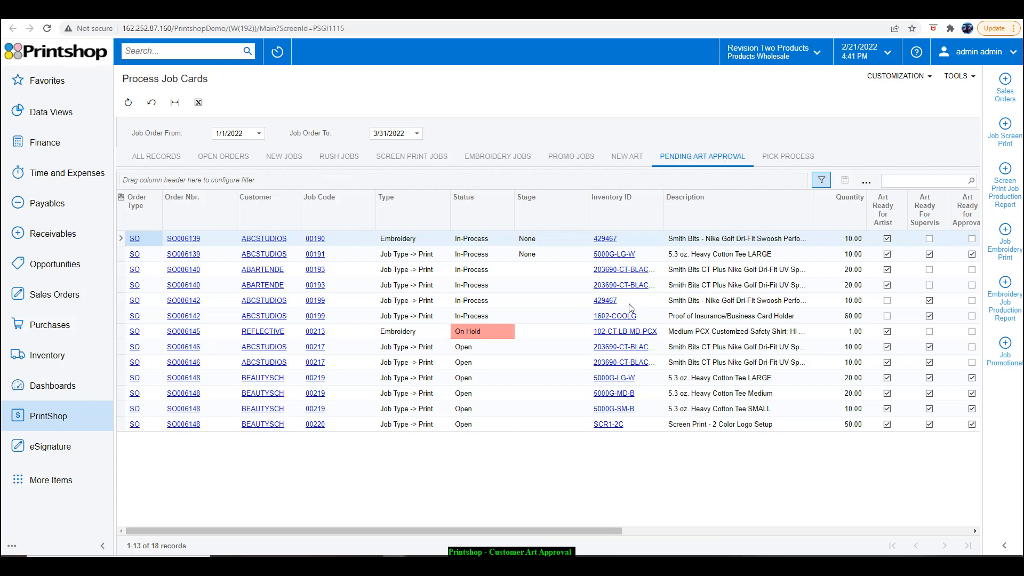
Open the job card for Screen Print - 2 Color Logo Setup and review its Left Chest and Full Back locations
click(314, 425)
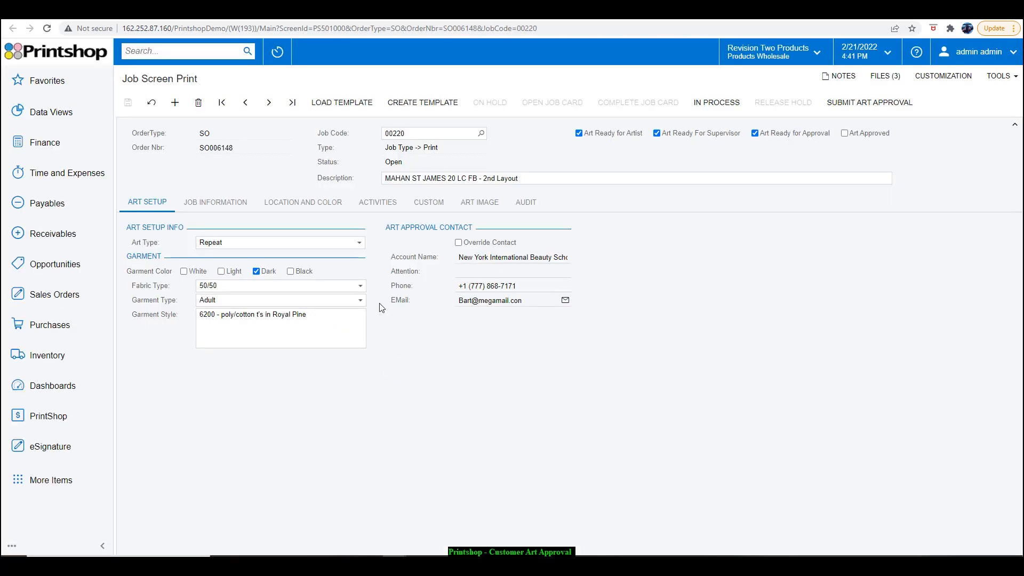
click(324, 200)
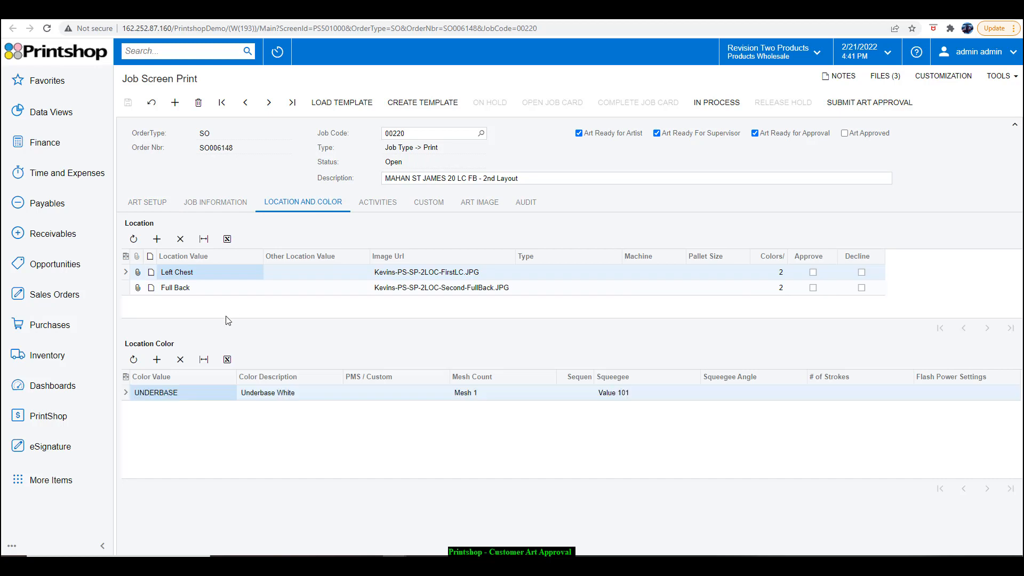
click(199, 292)
click(208, 273)
click(438, 279)
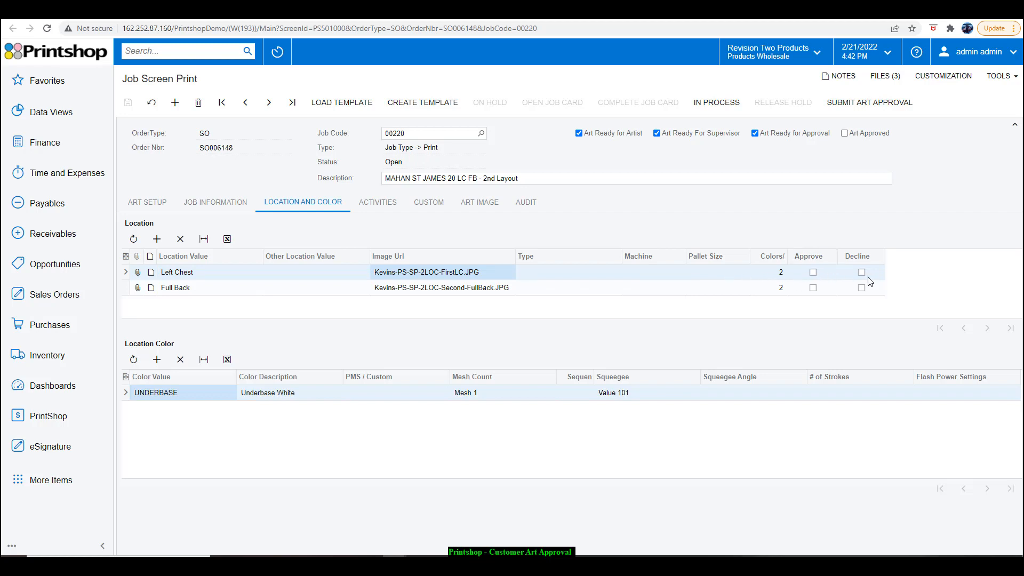
View the job card's left chest and full back artwork images enlarged
click(472, 204)
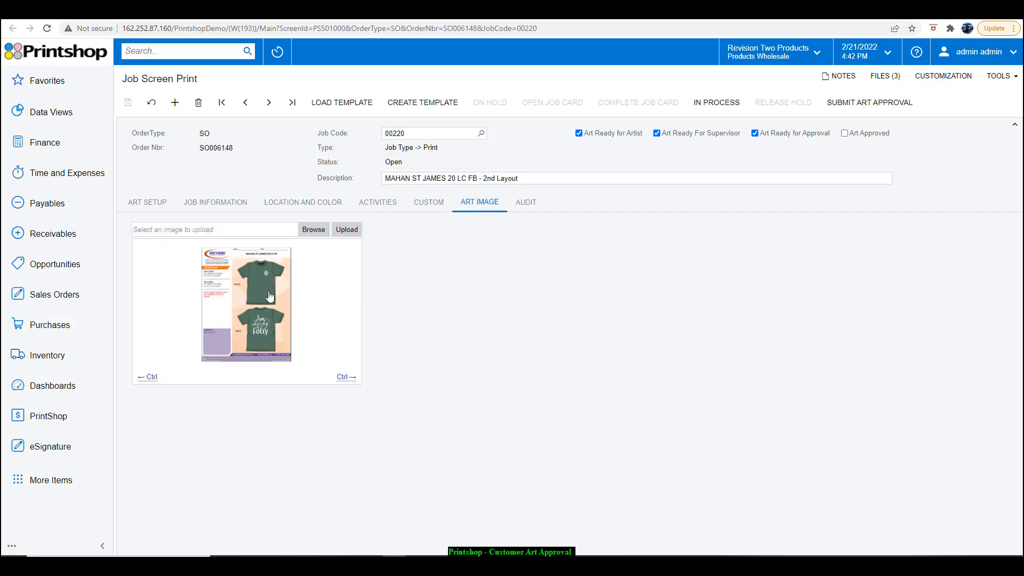
click(147, 377)
click(206, 323)
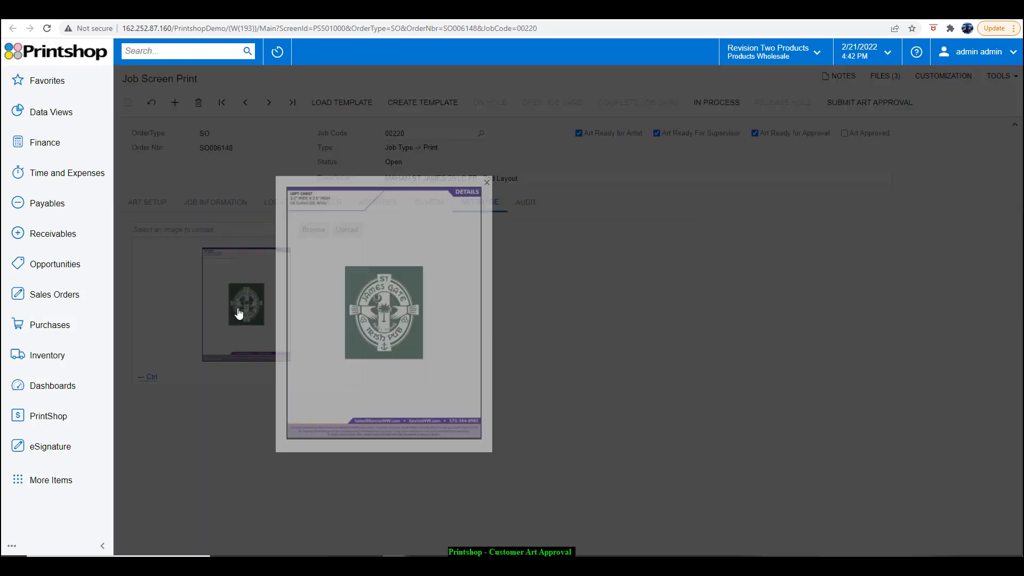
click(372, 159)
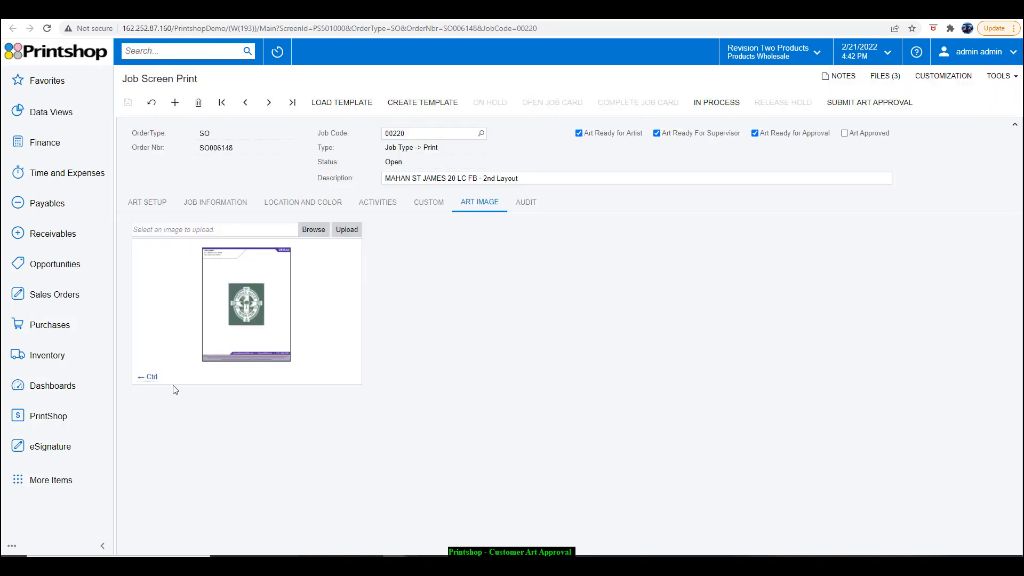
click(148, 377)
click(241, 321)
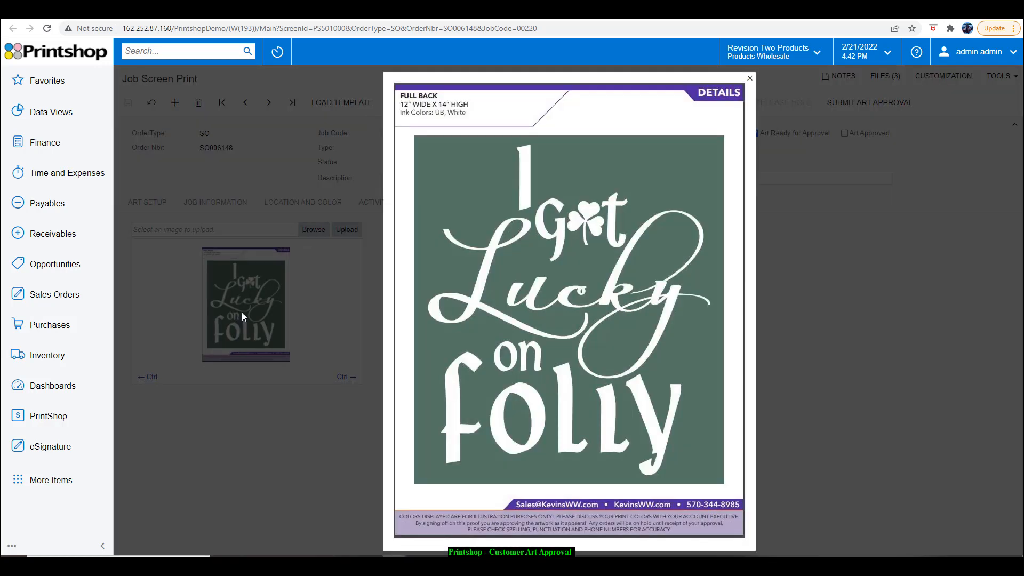
click(750, 79)
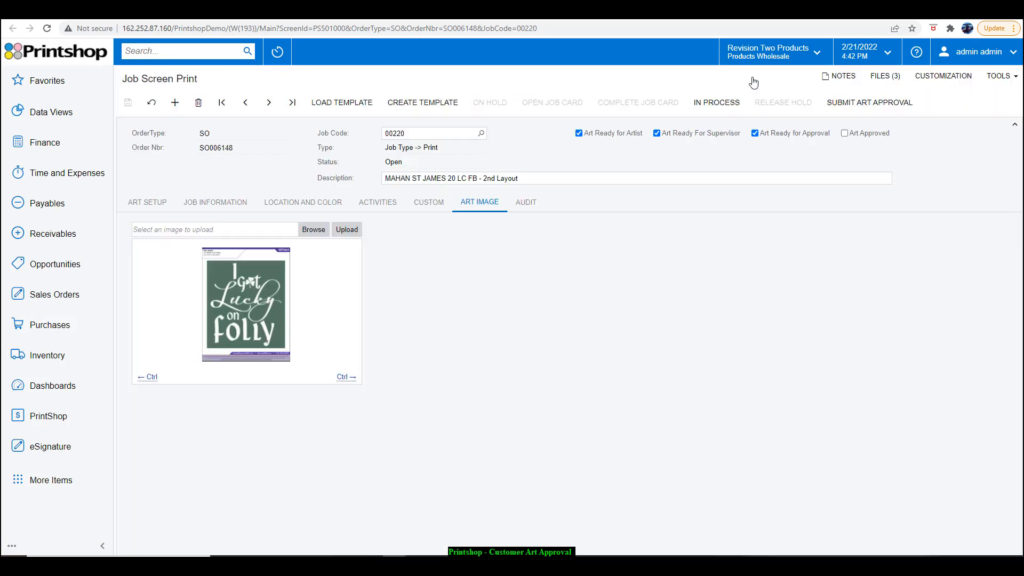
Check the image file choices and the location value of the Left Chest row
click(327, 203)
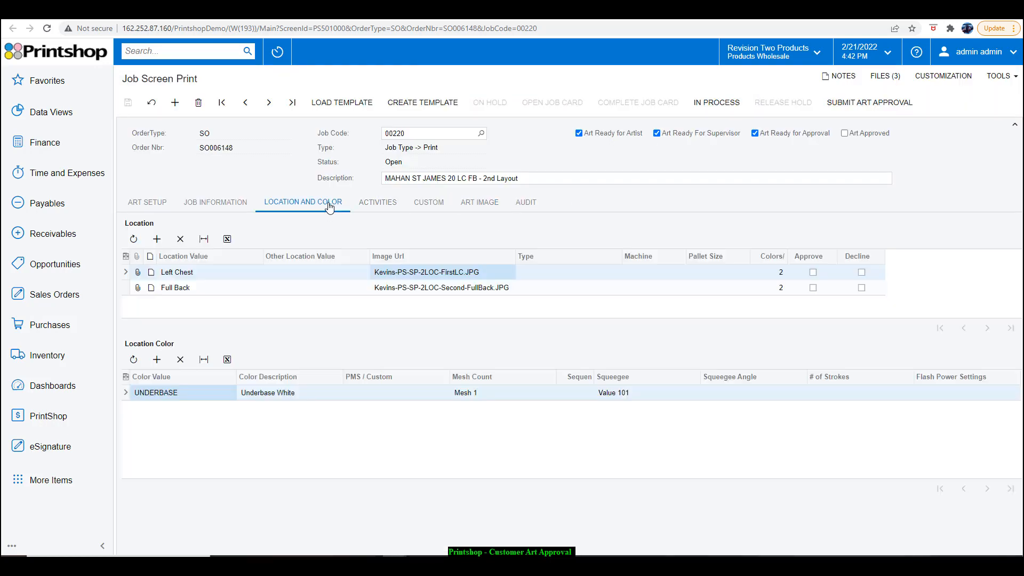
click(494, 272)
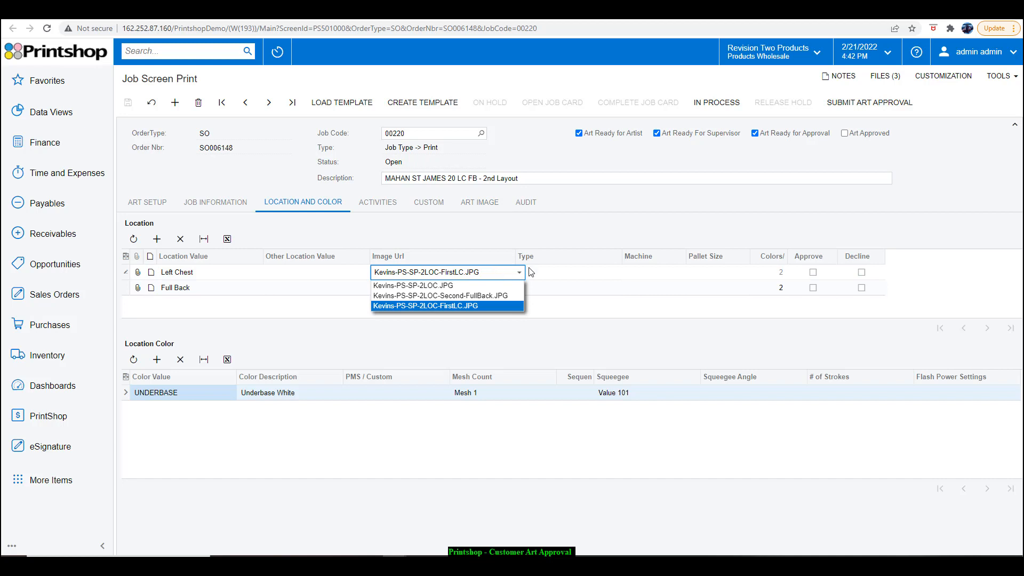
click(176, 273)
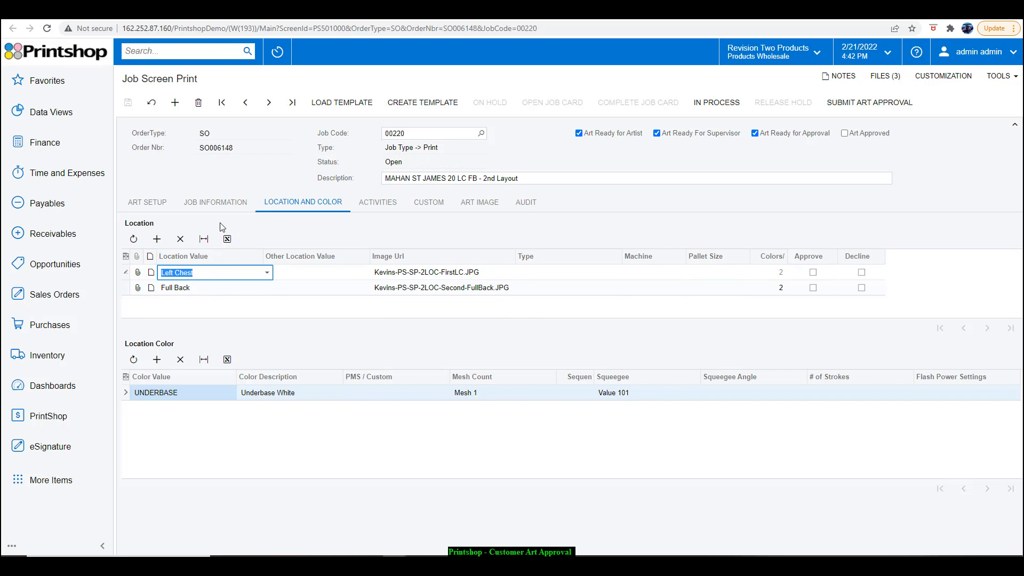
Try overriding the art approval contact in the job card's art setup
click(144, 208)
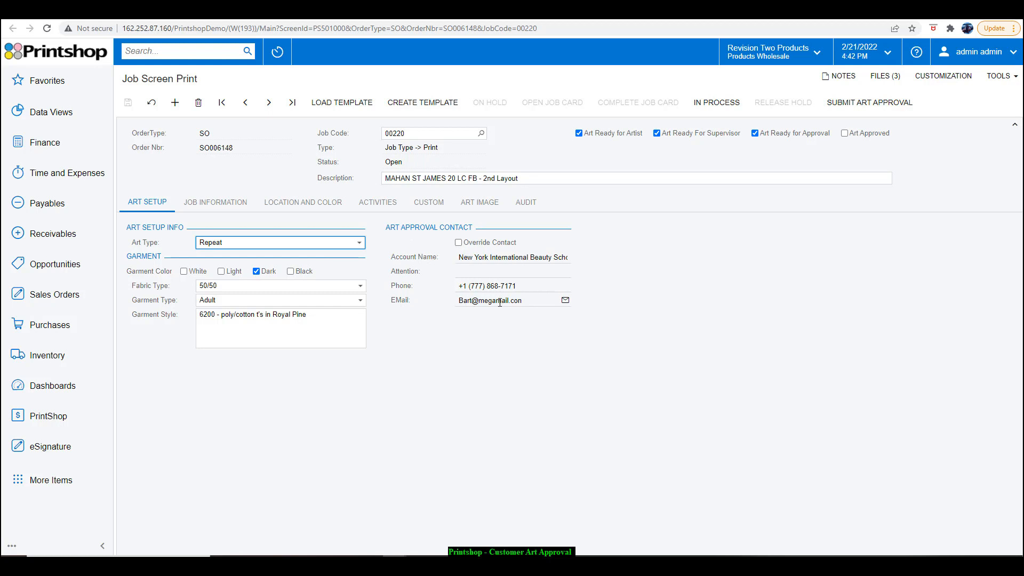
click(458, 243)
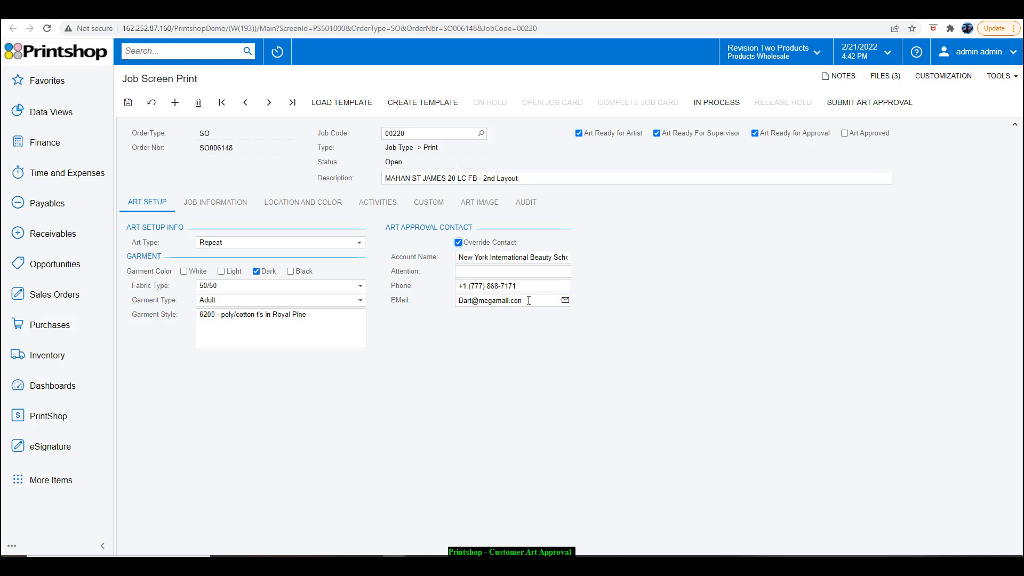
click(459, 242)
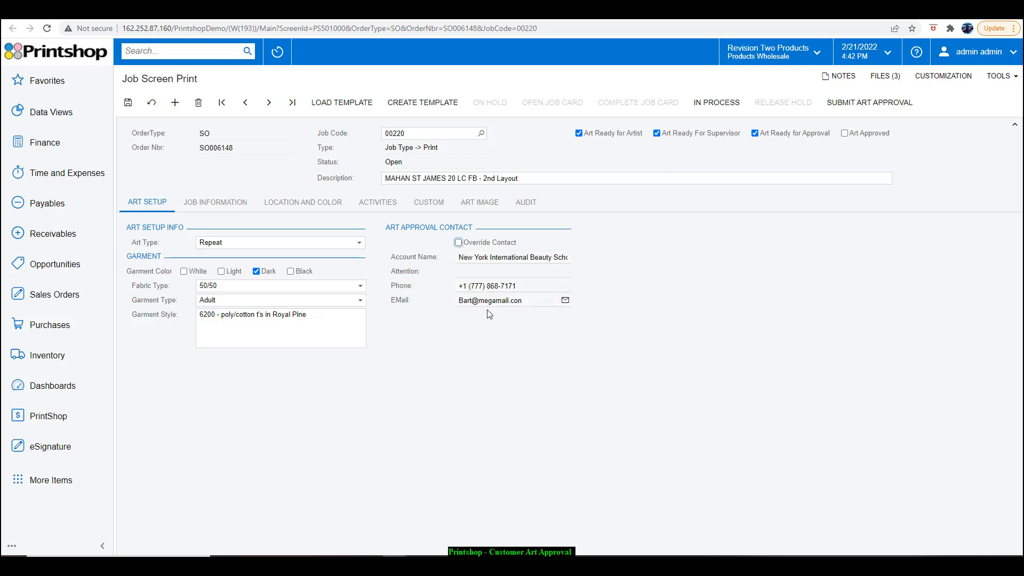
Save the job card and submit its artwork for customer approval
click(129, 107)
click(850, 109)
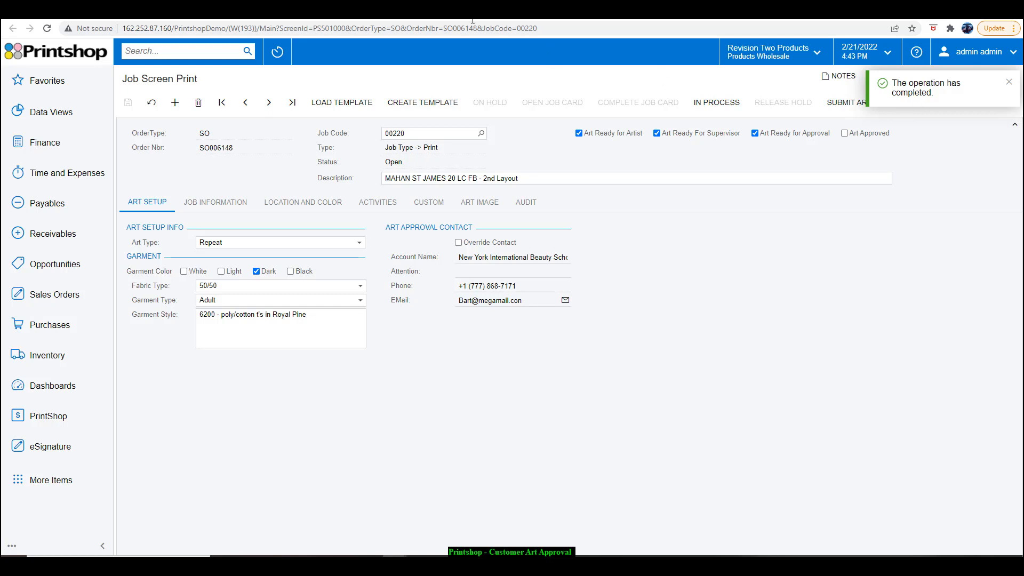
Review the available screen print and embroidery notification templates and web hooks in the PrintShop Settings notification settings
click(425, 11)
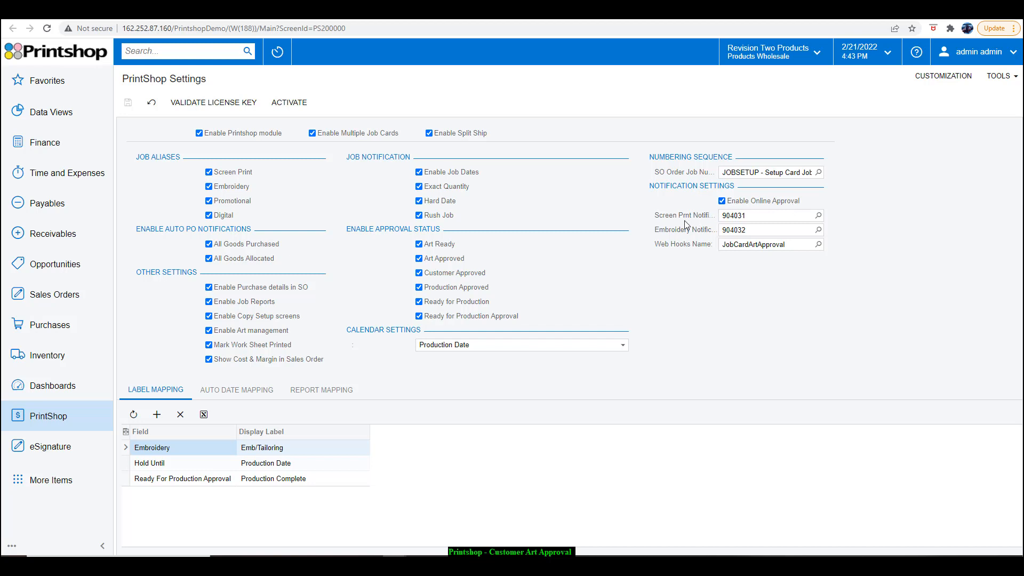
click(818, 216)
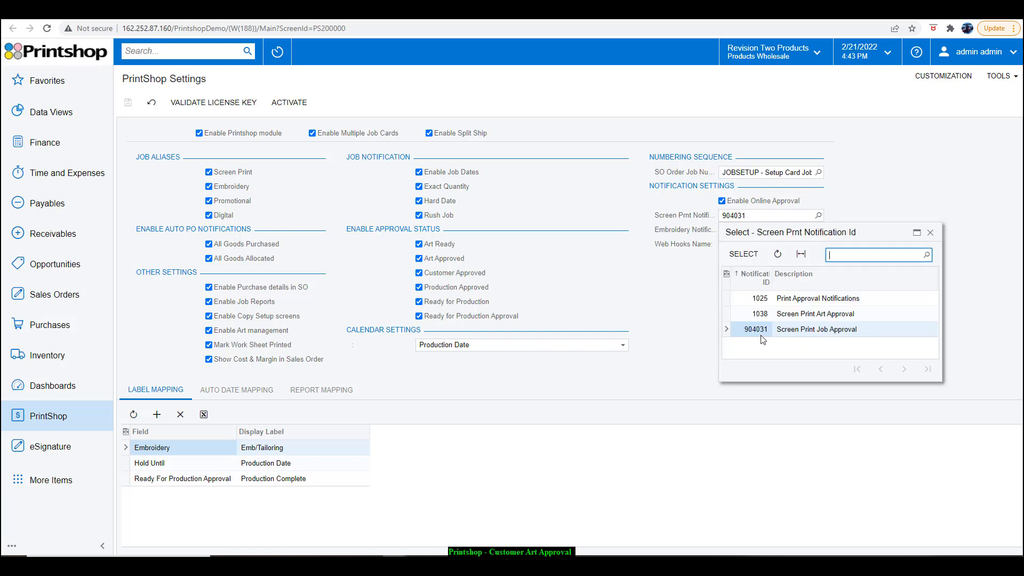
click(671, 217)
click(818, 230)
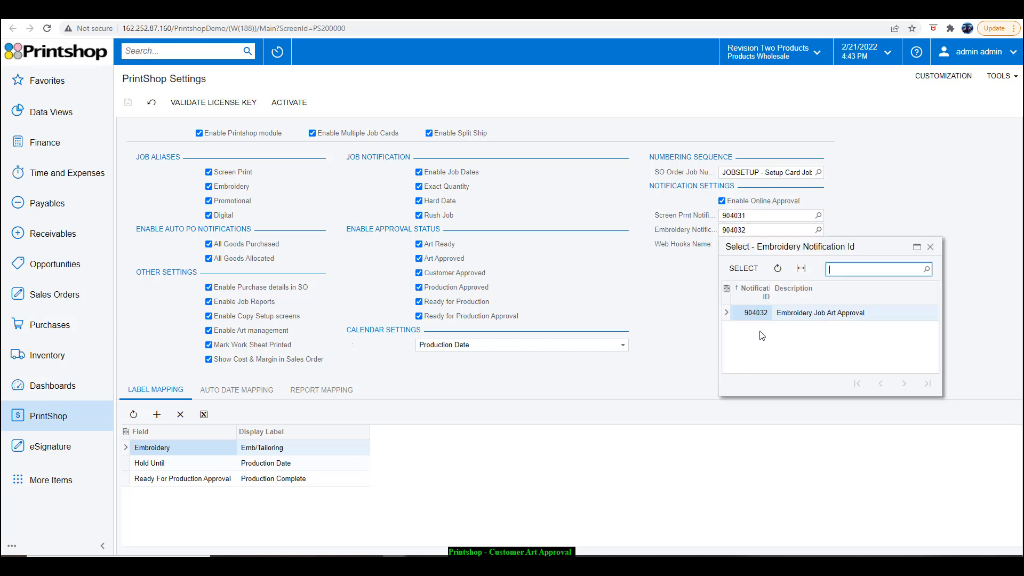
click(901, 149)
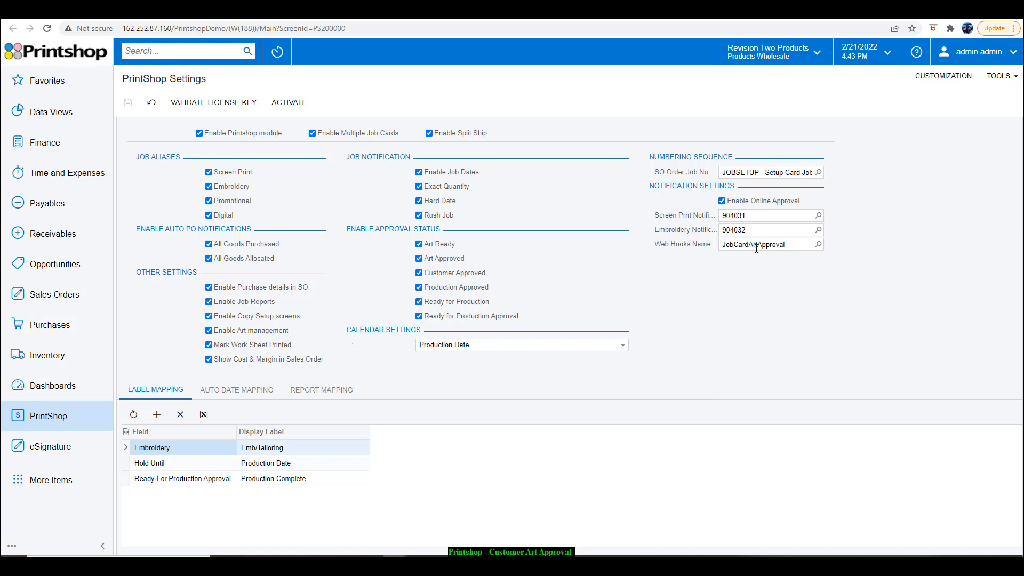
click(818, 244)
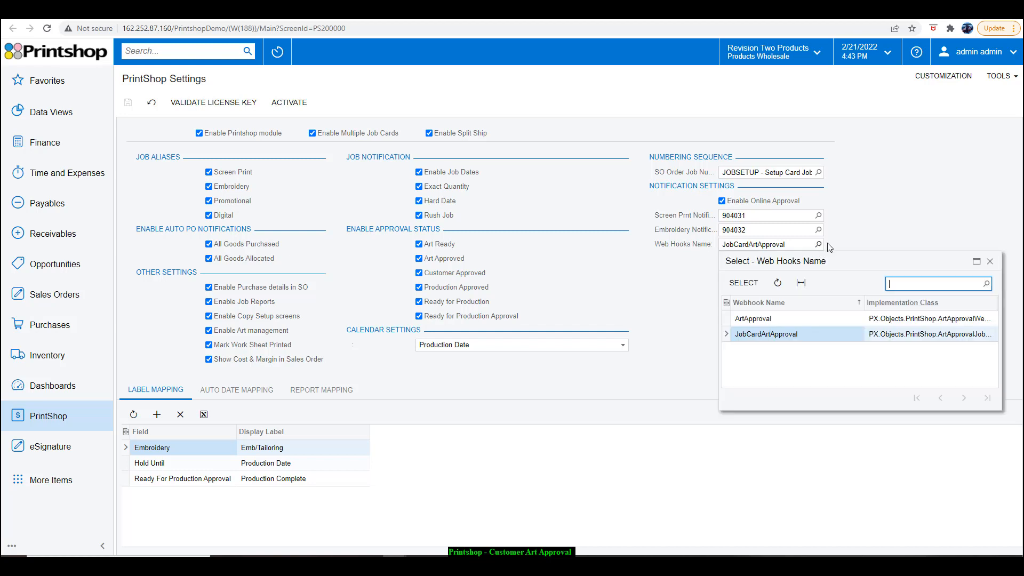
click(850, 240)
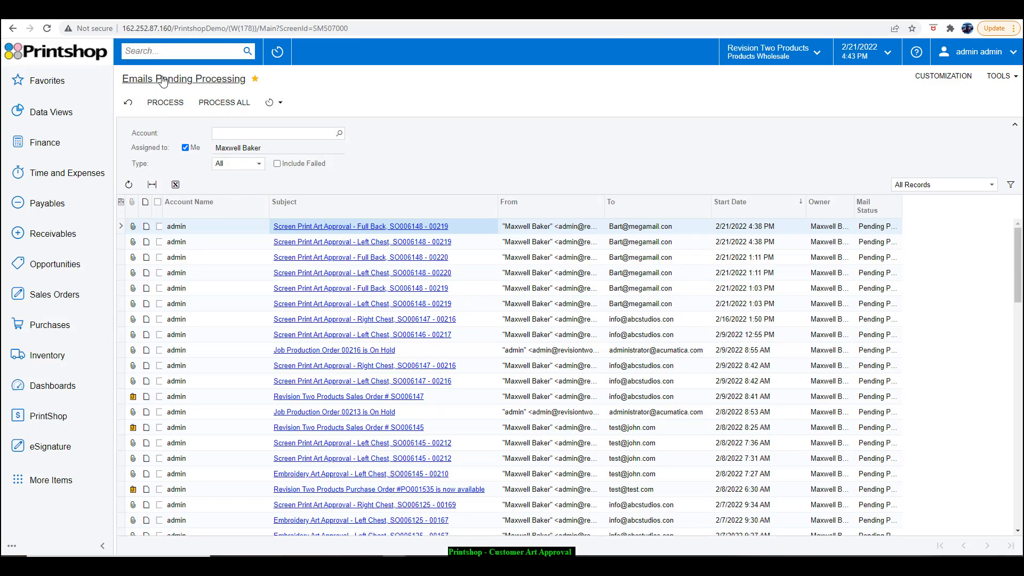
Reload Emails Pending Processing and sort the emails by start date in descending order
click(163, 81)
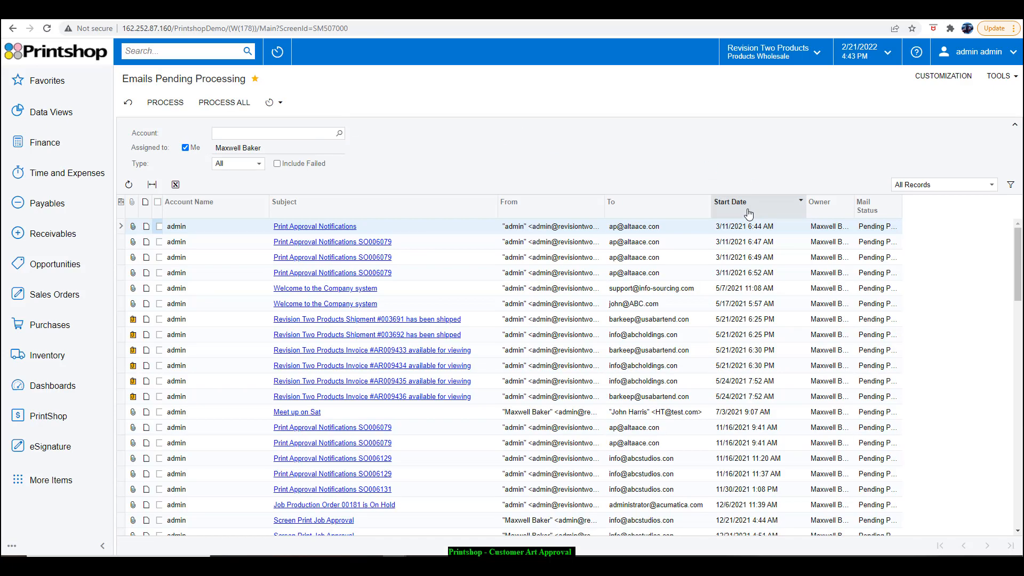
click(749, 213)
click(748, 243)
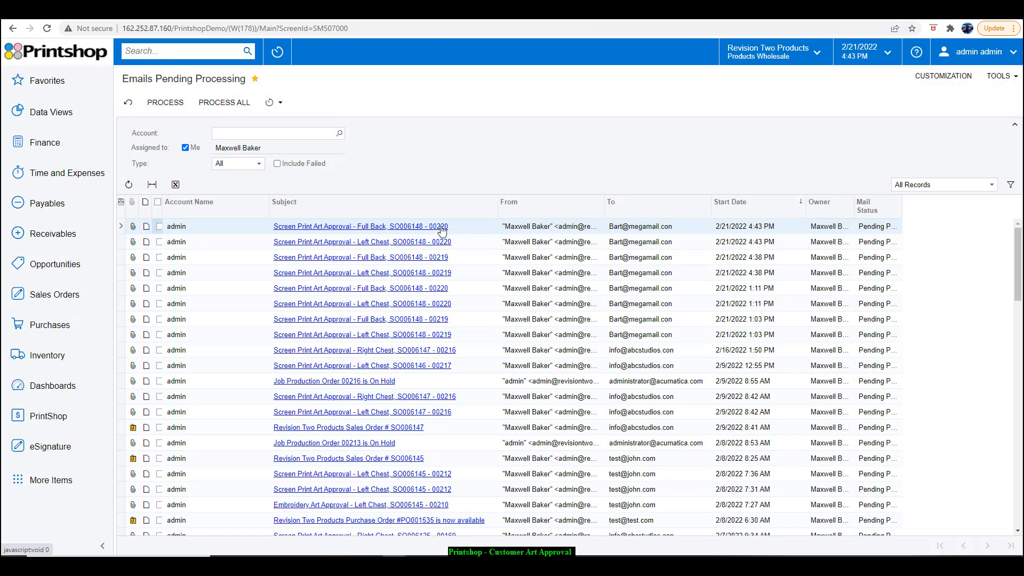
Open the approval link in the newest Left Chest art approval email, review the artwork, submit it as approved, and close the windows
click(476, 242)
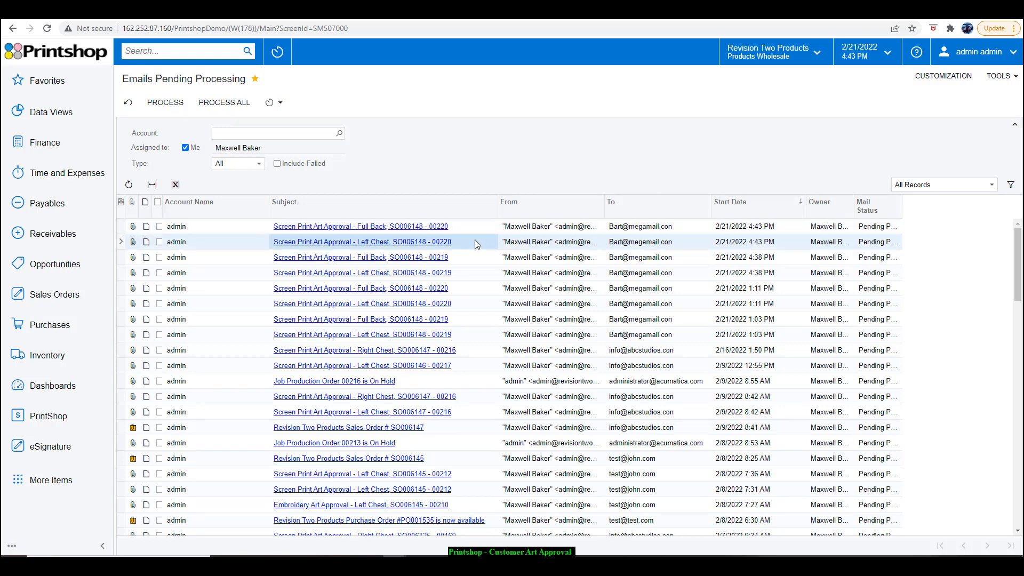
click(440, 243)
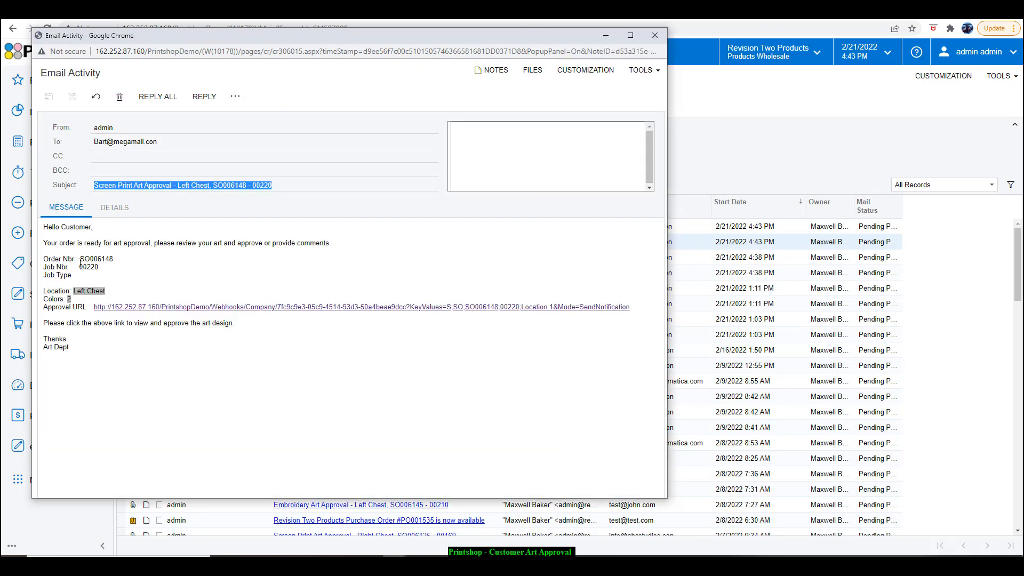
click(137, 311)
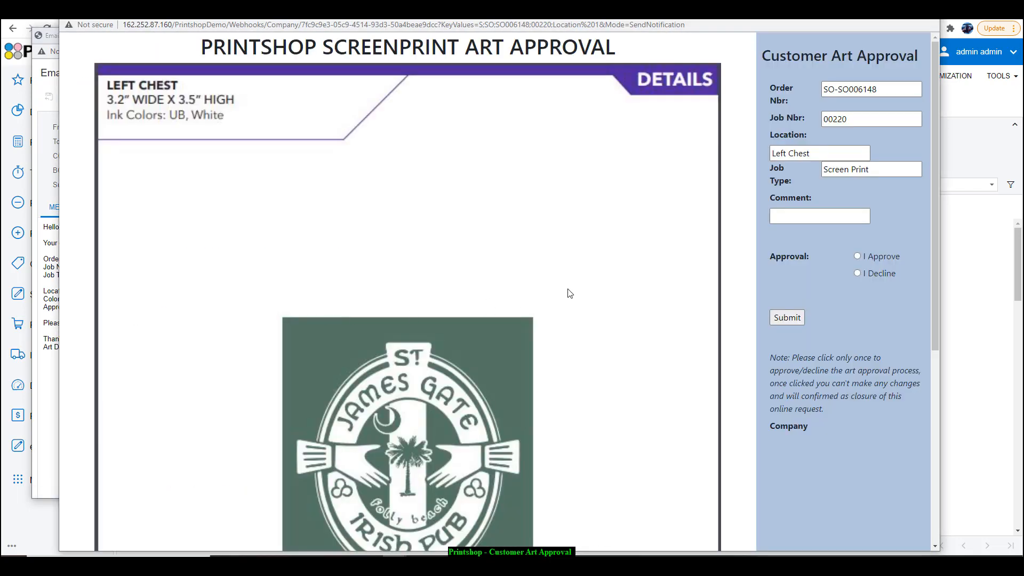
scroll(540, 121, down, 3)
scroll(267, 110, up, 3)
scroll(441, 153, down, 3)
scroll(442, 153, up, 3)
click(788, 321)
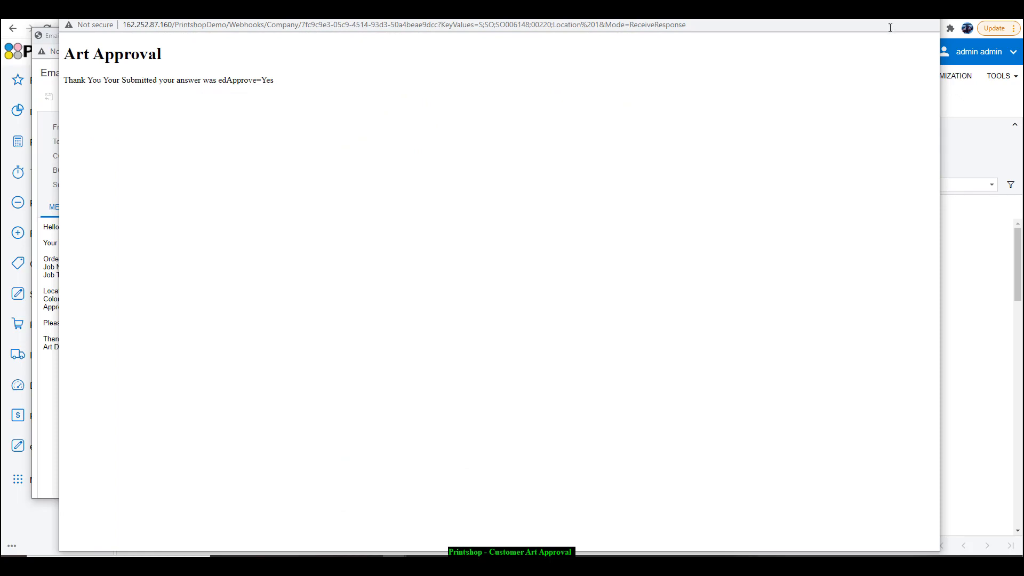
click(920, 11)
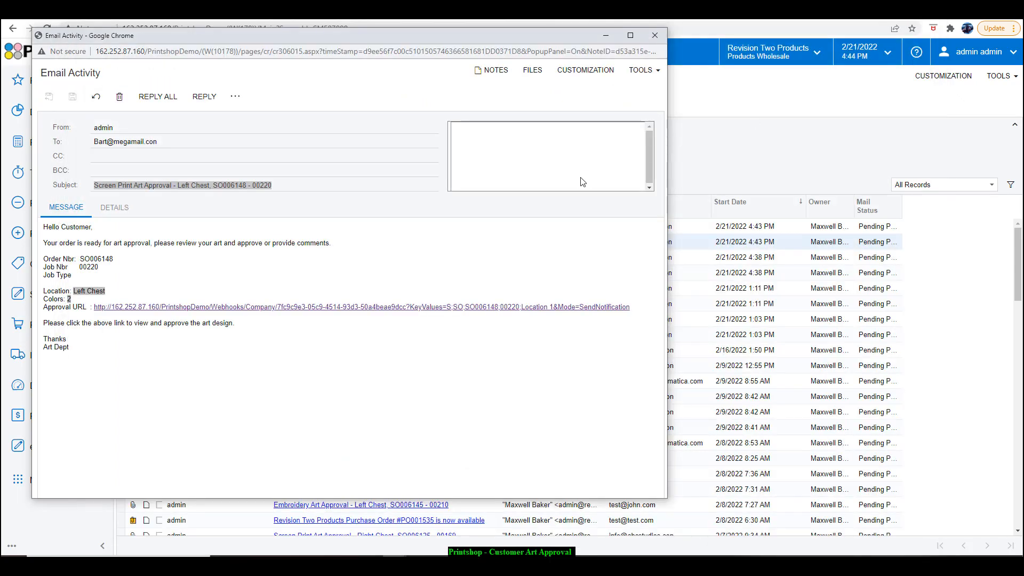
click(659, 37)
Open the approval link in the newest Full Back art approval email, review the artwork, submit it as declined, and close the windows
click(410, 227)
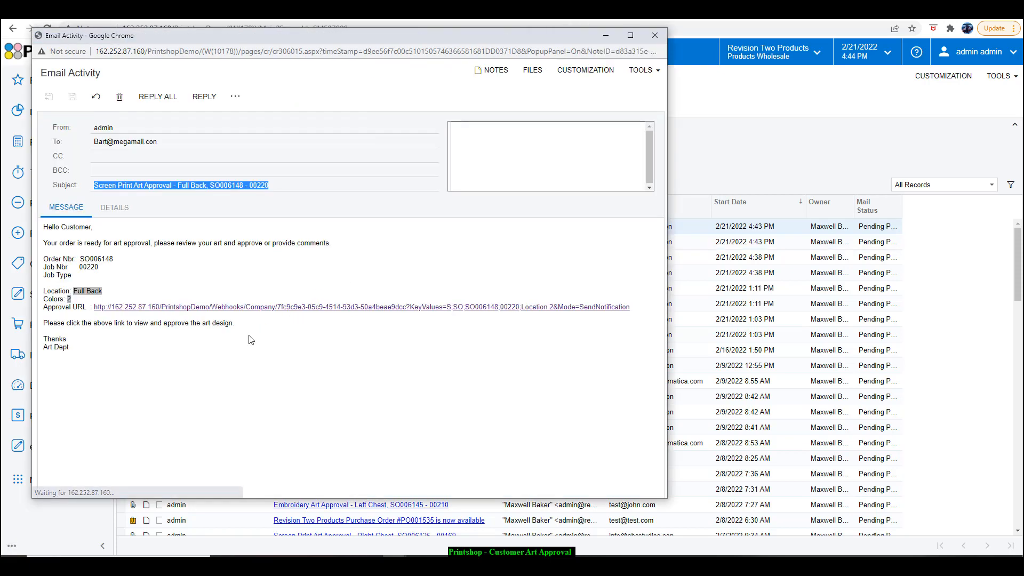
click(252, 311)
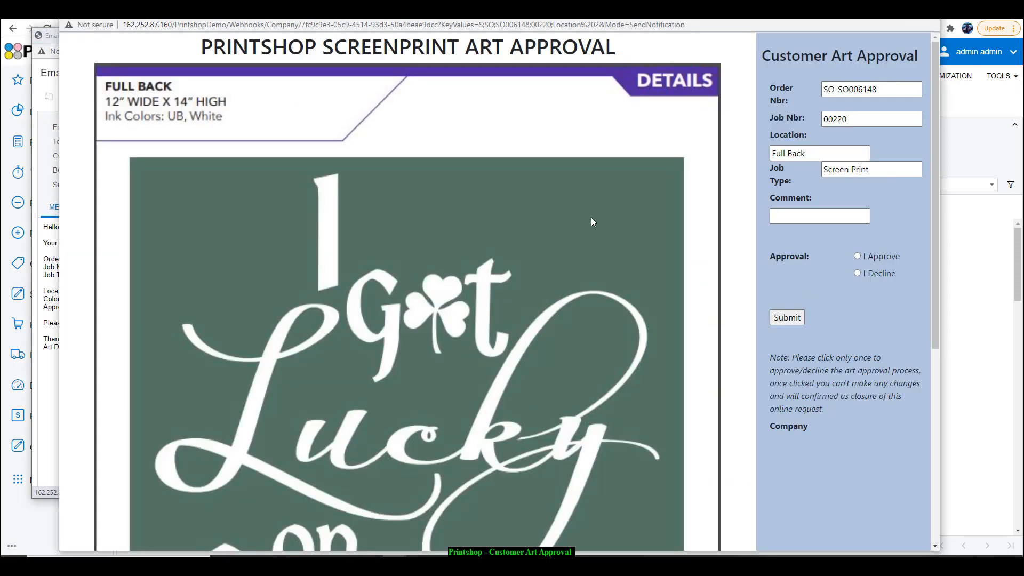
scroll(688, 213, down, 7)
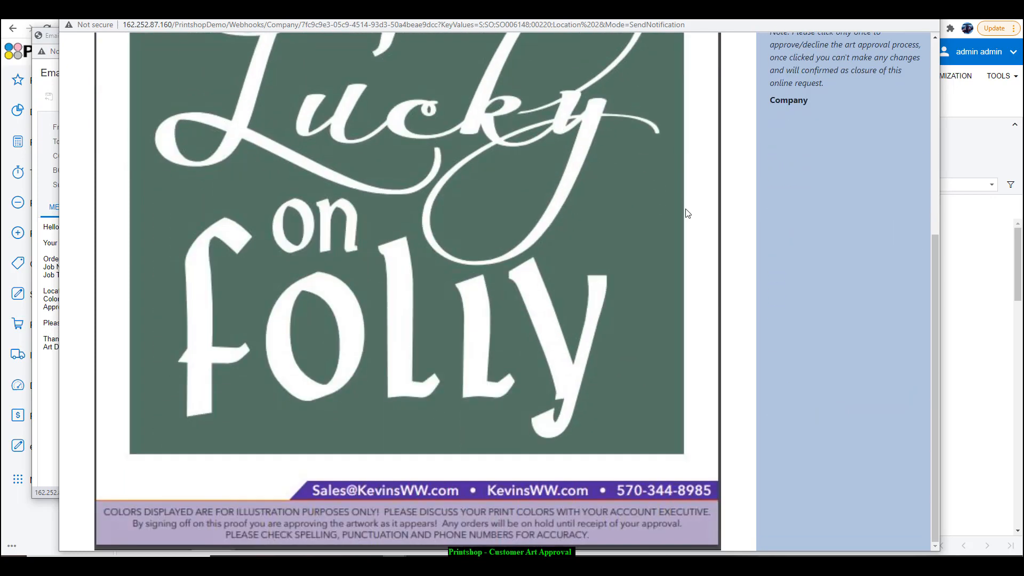
scroll(687, 213, up, 8)
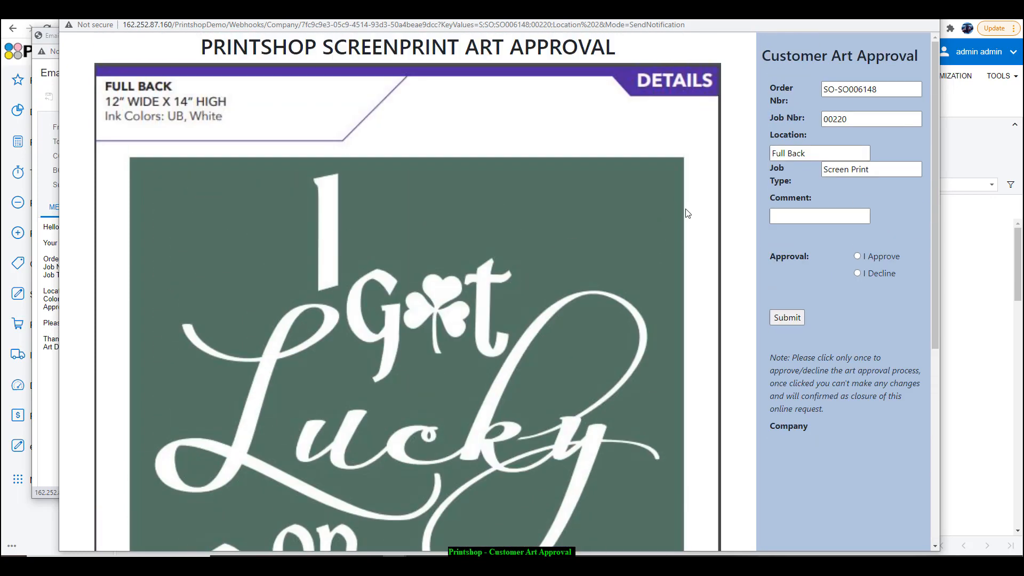
click(857, 273)
click(794, 317)
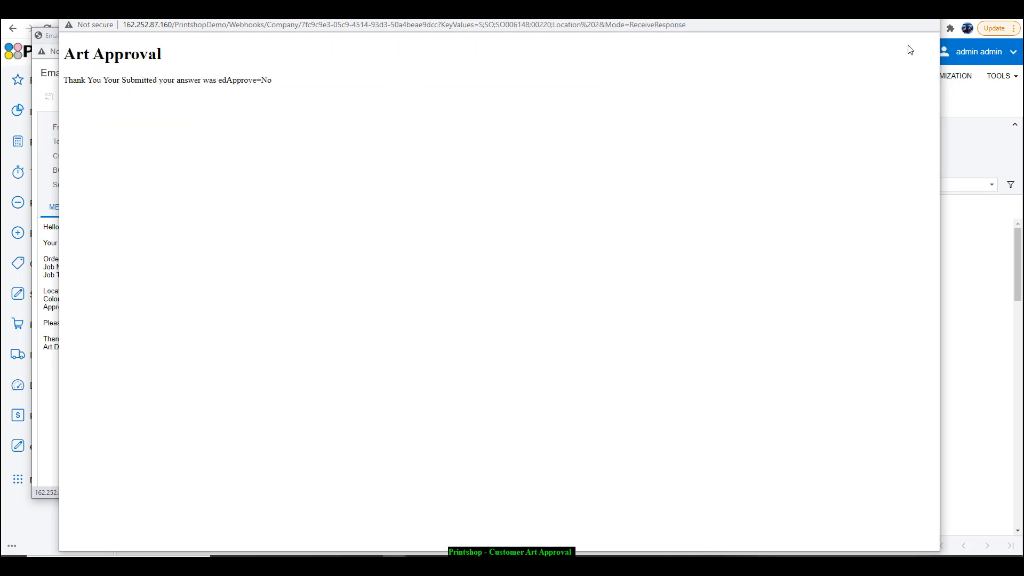
click(926, 13)
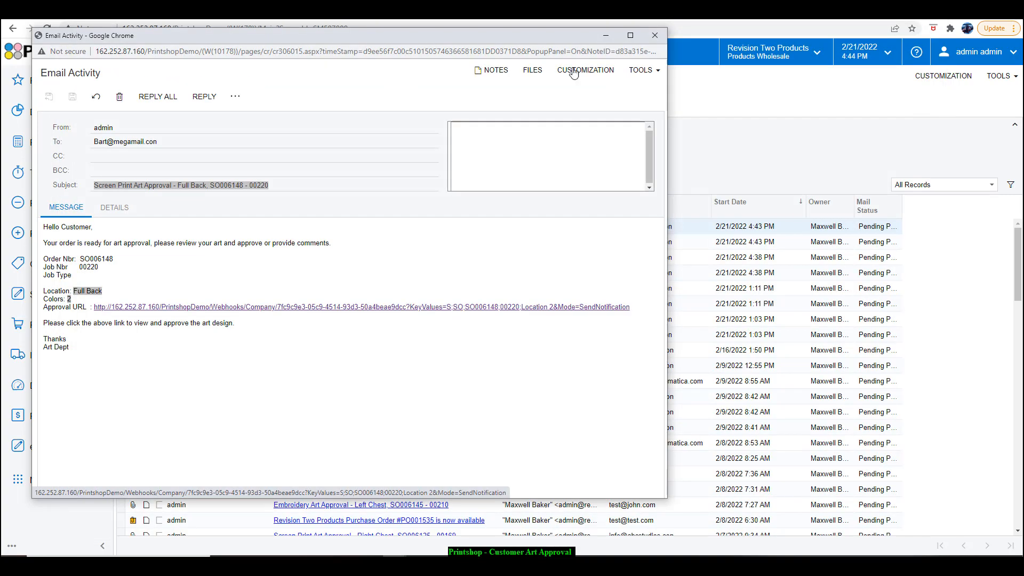
click(655, 35)
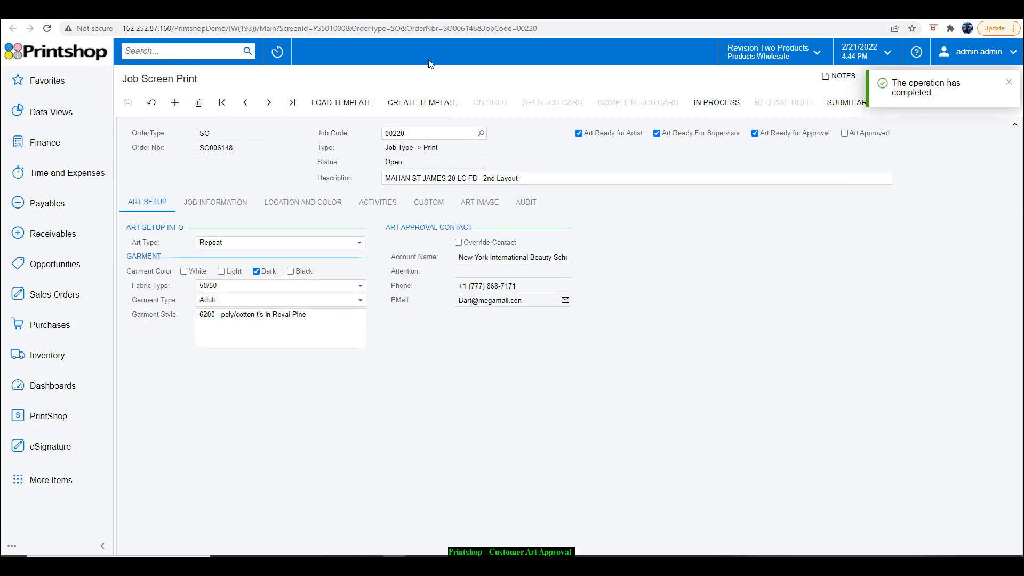
Reload the job card page and examine the Customer Approval Needed tile on the Printshop Dashboard
right_click(430, 61)
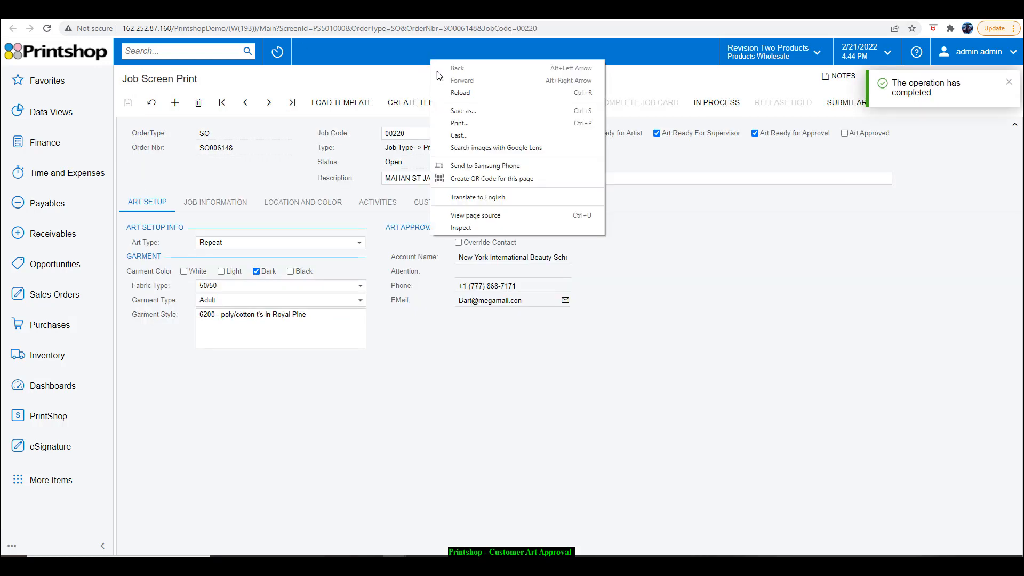
click(462, 94)
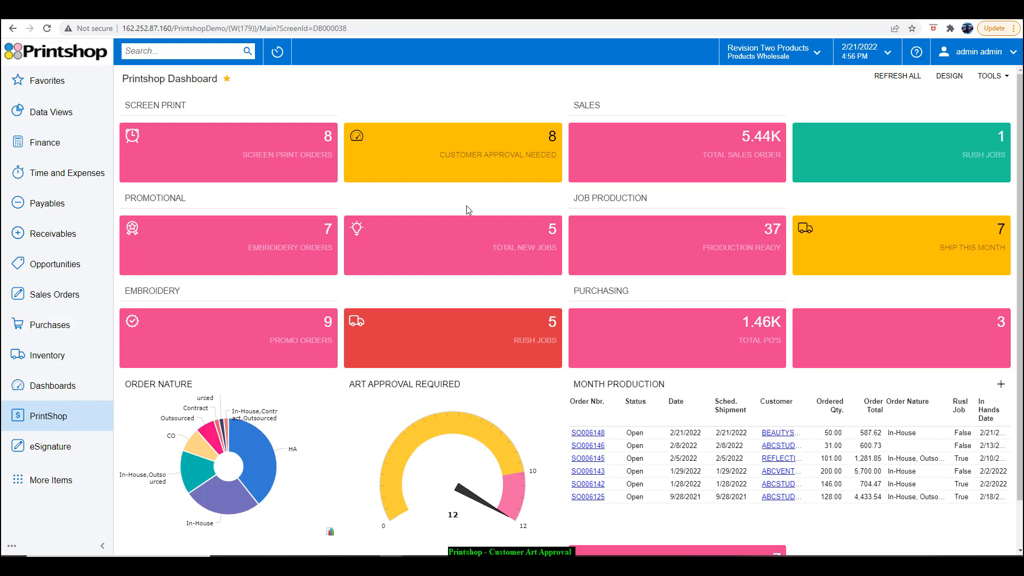
mouse_move(477, 177)
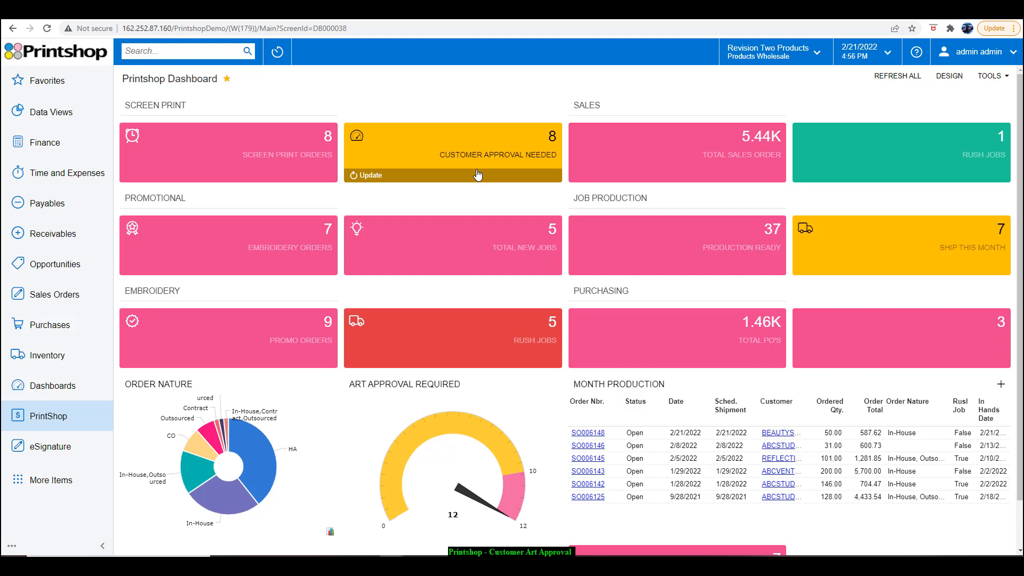